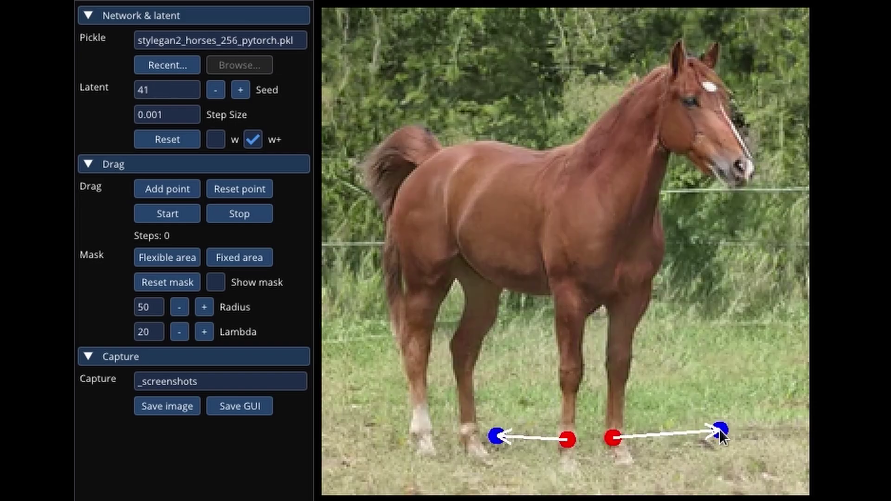
Start the drag optimisation that pulls the orange car toward its placed target points
left_click(195, 213)
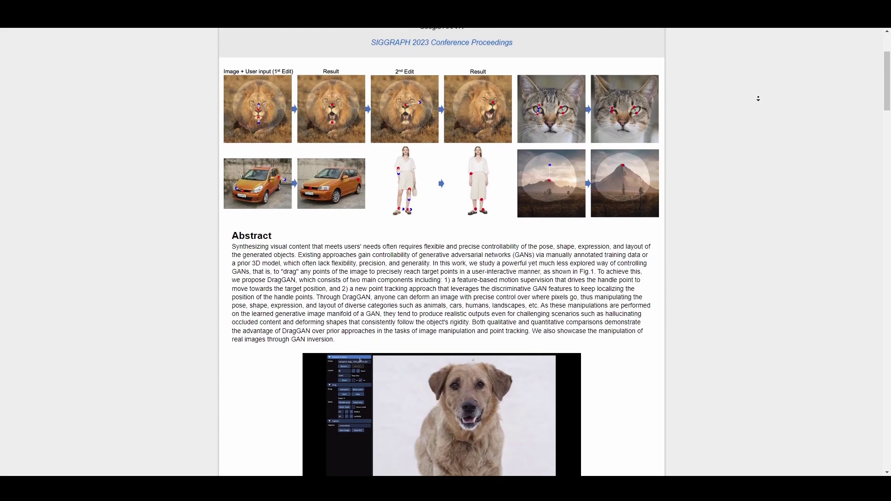
Scroll the project page down to the abstract and Main demo video, then run the red-car drag
scroll(758, 98, "down", 1)
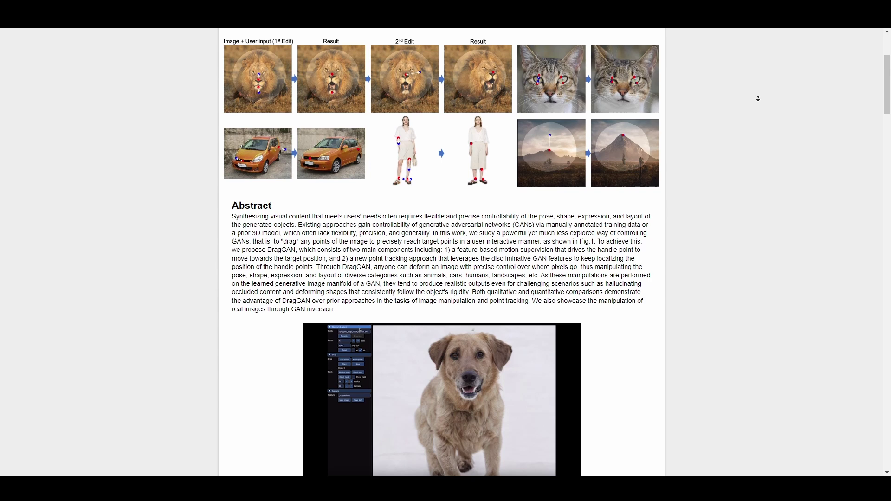
scroll(759, 98, "down", 1)
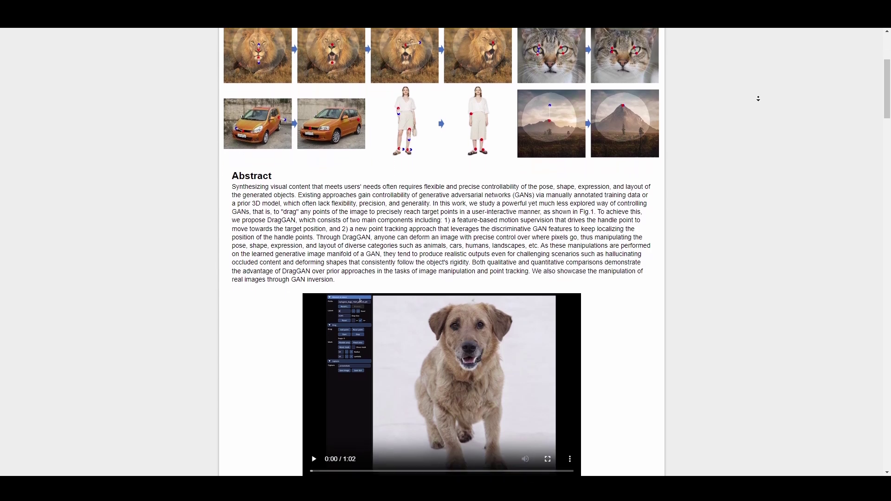
scroll(758, 99, "down", 1)
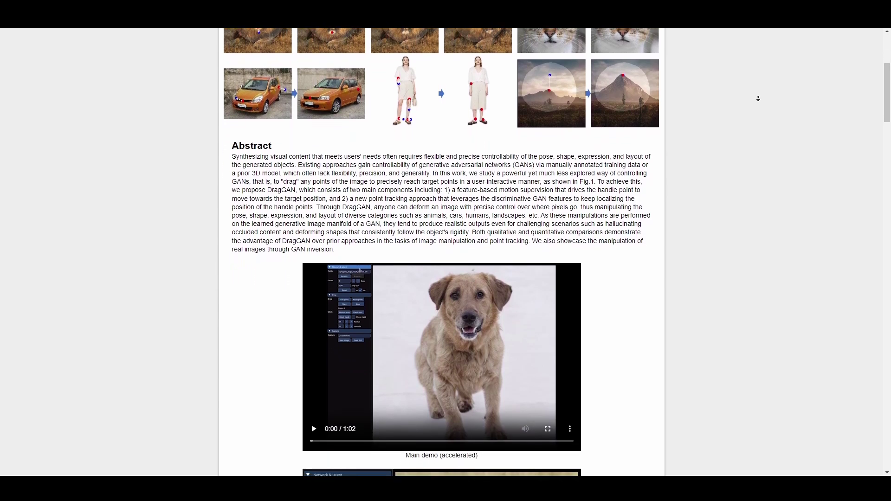
scroll(758, 99, "down", 1)
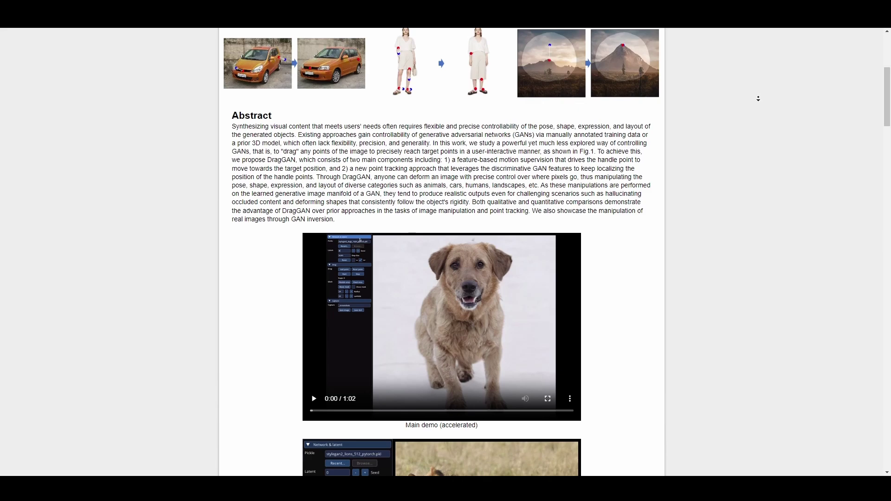
scroll(758, 98, "down", 1)
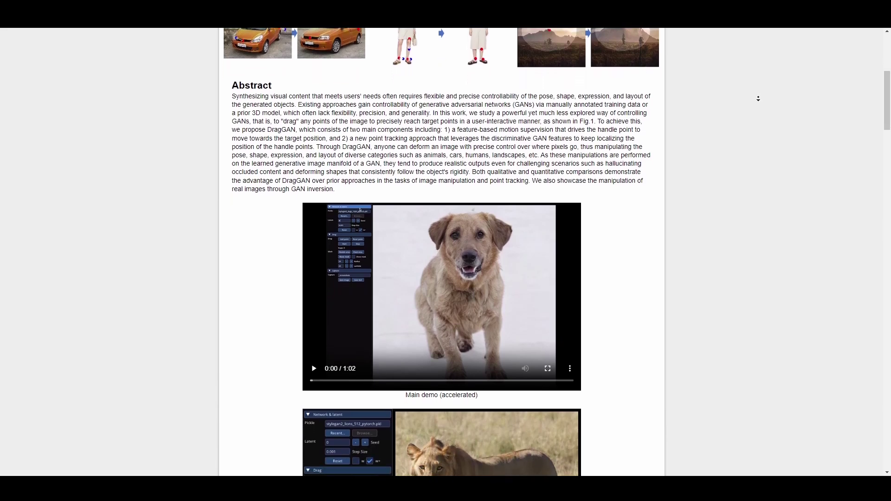
left_click(183, 212)
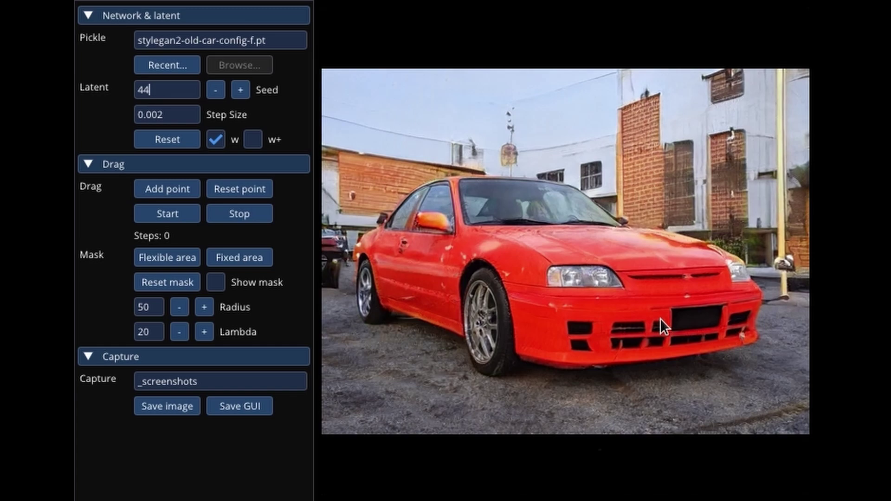
Run drag edits that reshape the red car and close the cat's eye
left_click(174, 213)
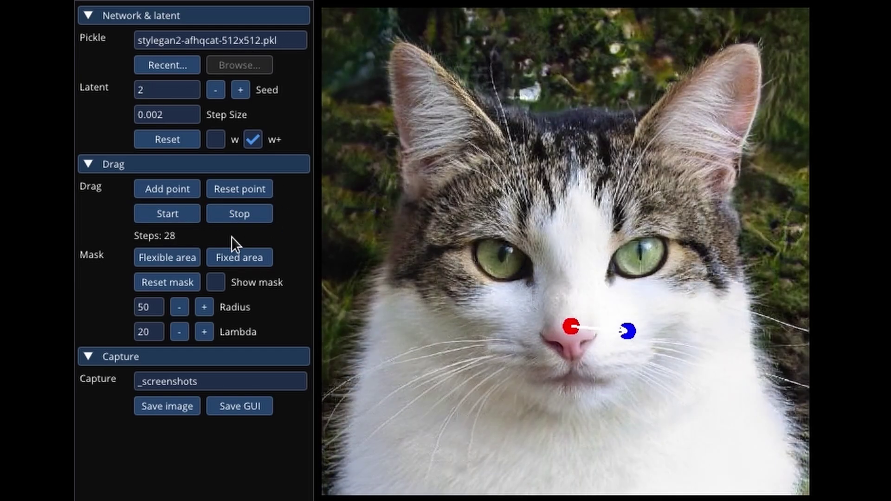
left_click(238, 214)
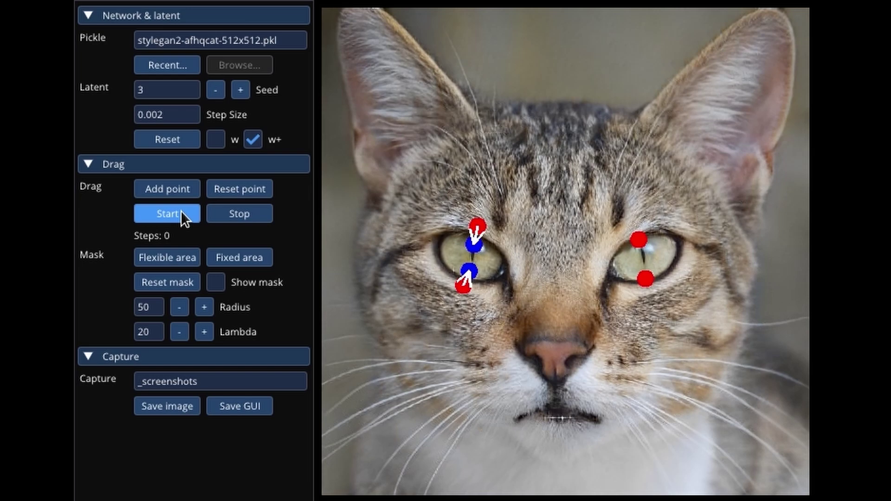
left_click(181, 214)
left_click(254, 217)
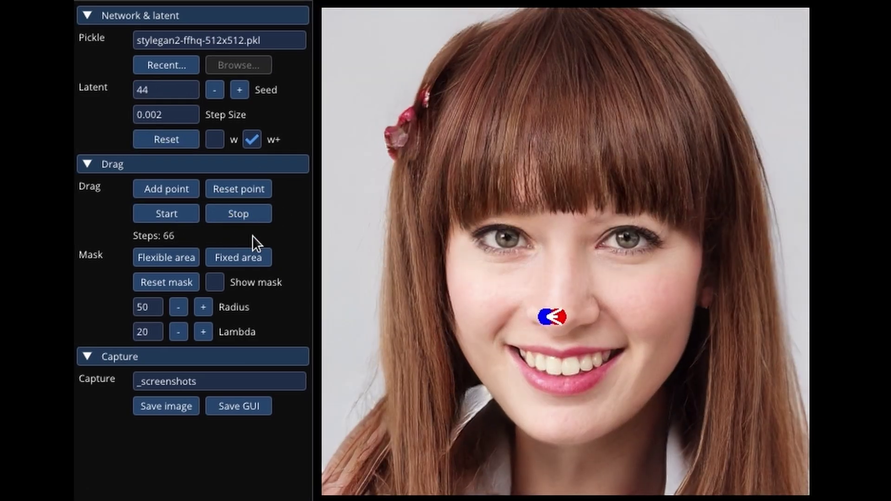
Drag a forehead handle point upward on the woman's face, then clear the points
left_click(239, 188)
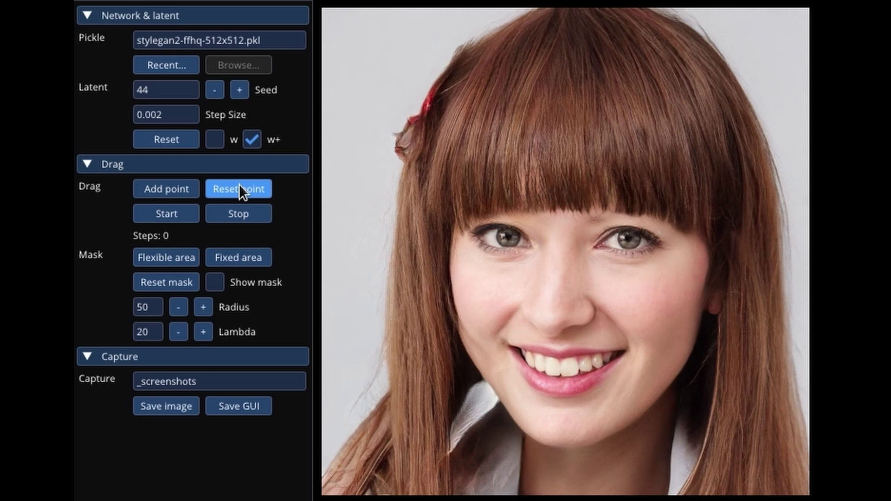
left_click(584, 206)
left_click(603, 188)
left_click(195, 212)
left_click(220, 195)
Paint a flexible mask across the eyes and drag the right eye toward a lower target
left_click(214, 282)
mouse_move(497, 234)
left_mouse_down()
mouse_move(619, 243)
mouse_move(582, 232)
left_mouse_up()
left_click(627, 251)
left_click(153, 214)
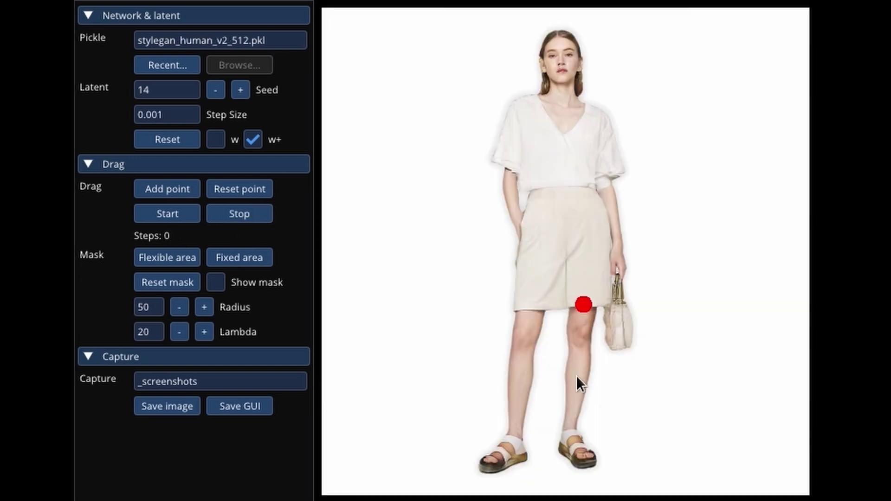
Lengthen the model's shorts, switch to seed 24, and shorten the black dress
left_click(167, 214)
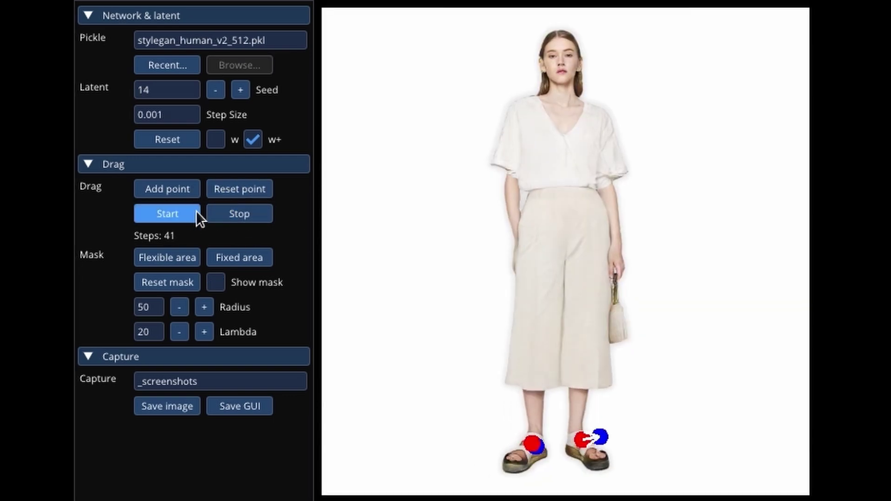
left_click(222, 210)
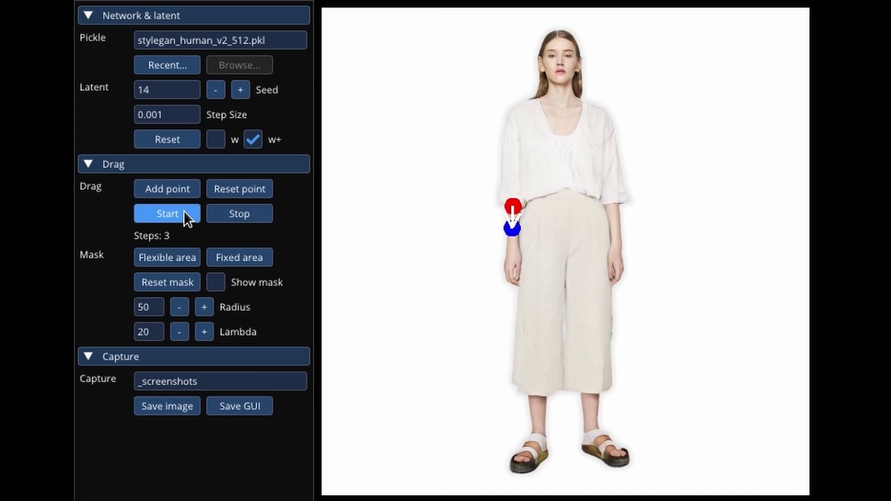
type("24")
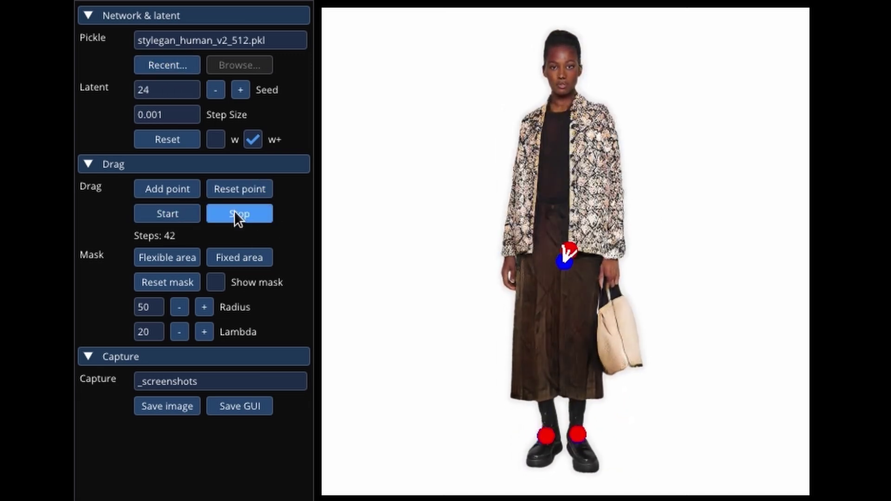
left_click(235, 211)
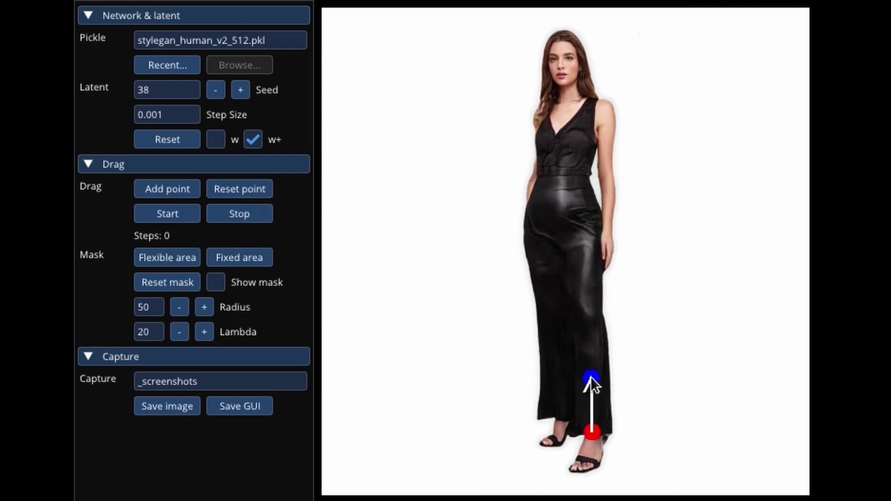
left_click(159, 208)
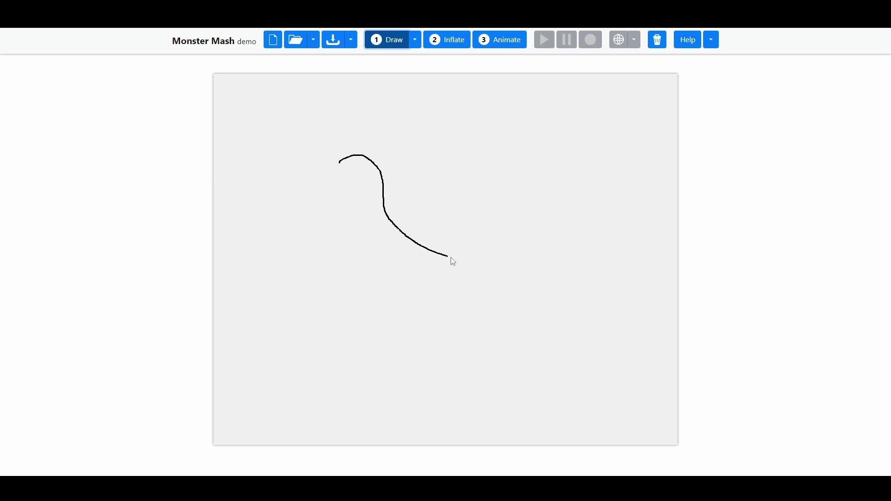
Close the duck outline, inflate it, add wing and body control points, and start glTF export
left_click_drag(348, 229, 342, 170)
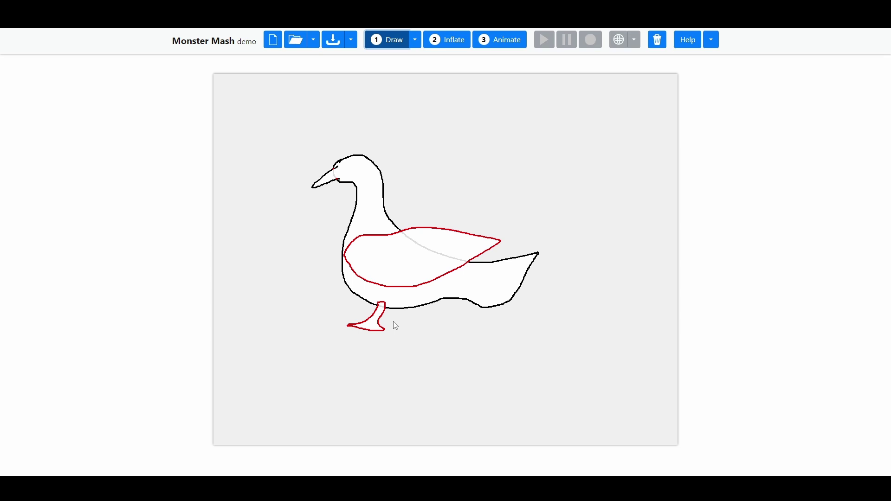
key("2")
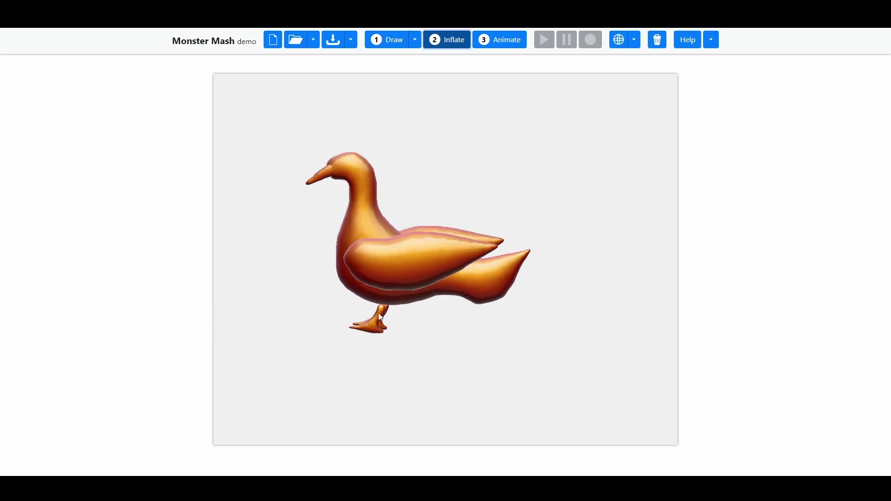
key("3")
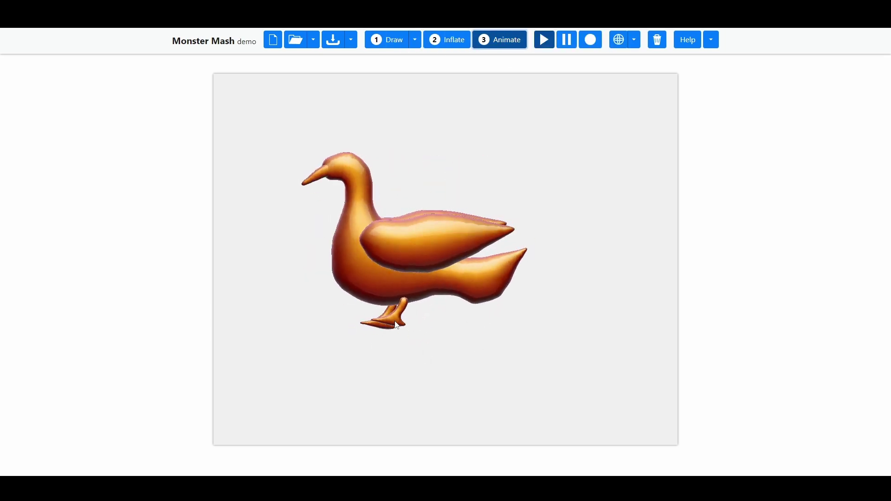
left_click(429, 241)
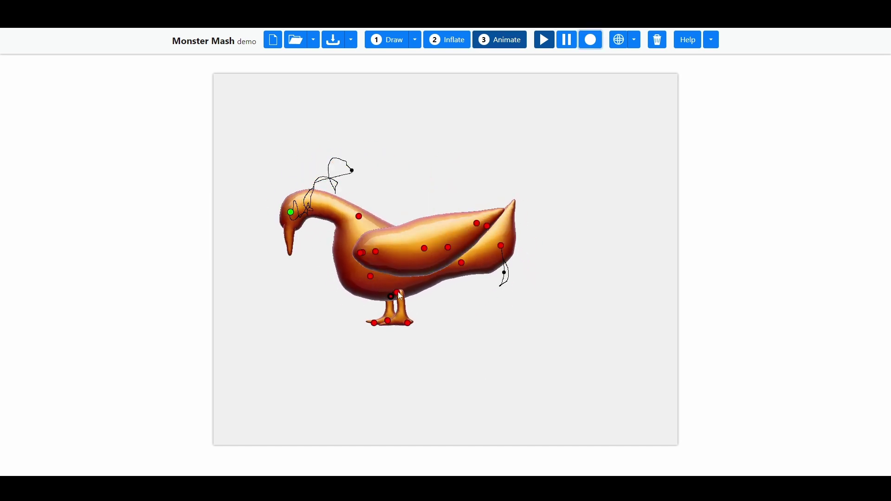
key("ctrl+e")
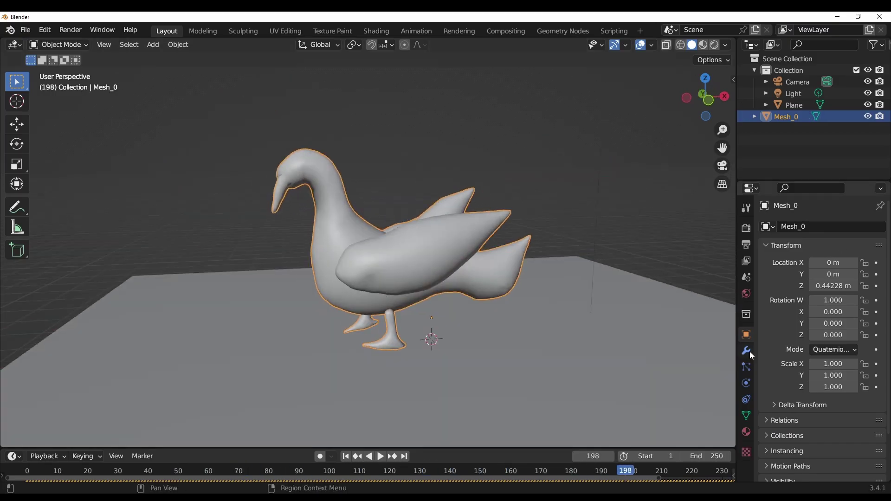
Stop playback, add a Remesh modifier to Mesh_0, and try its Smooth and Sharp modes
left_click(747, 350)
left_click(821, 227)
left_click(548, 378)
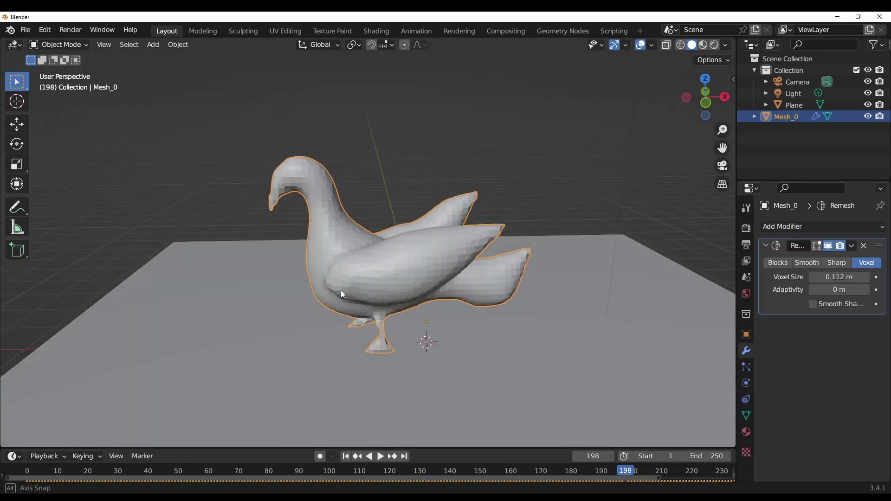
left_click(808, 263)
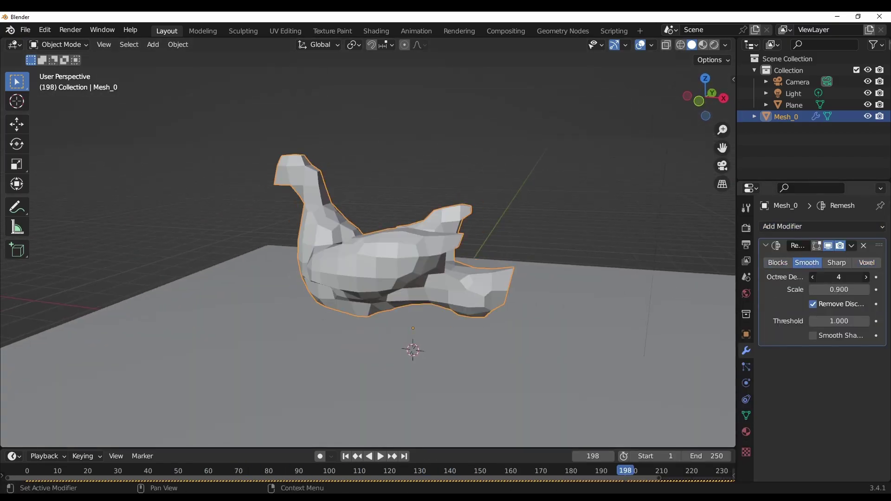
left_click(837, 263)
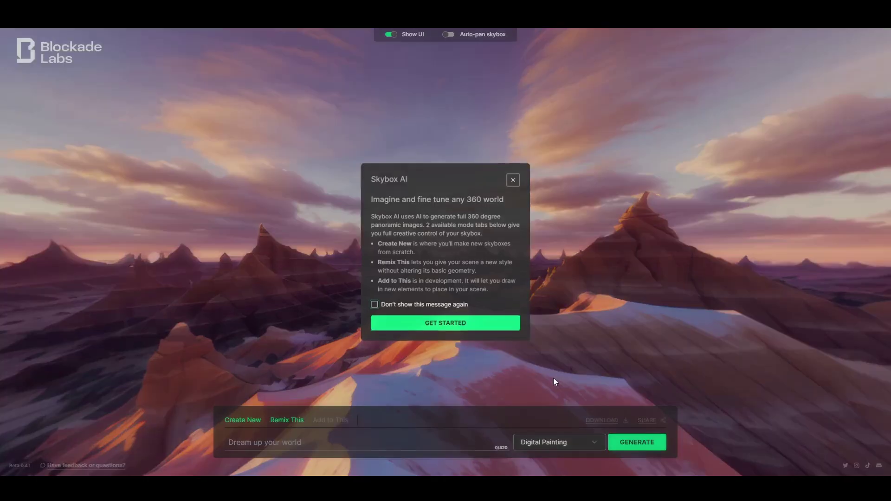
Close the Skybox AI introduction, start a new sketch, and paint inside the green loop
left_click(421, 333)
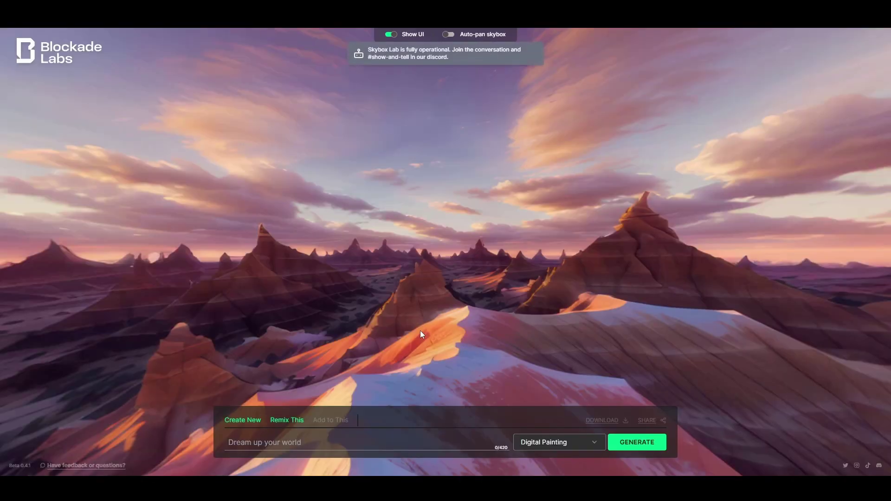
left_click(249, 421)
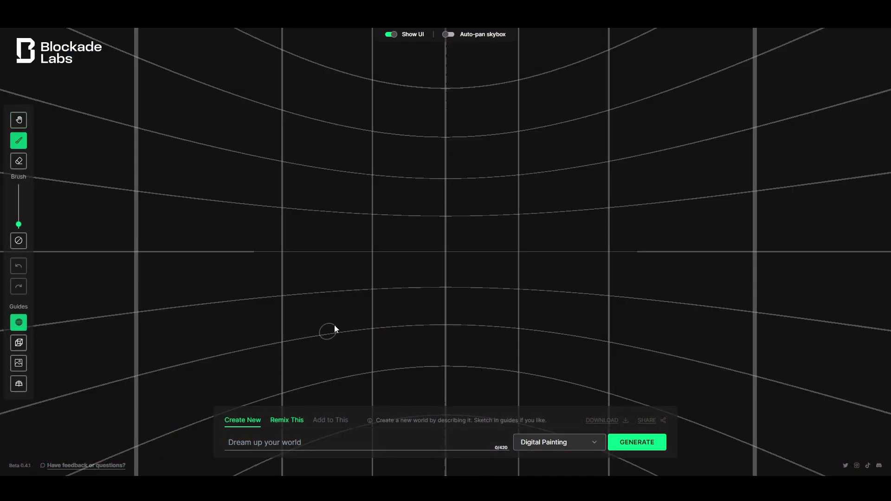
mouse_move(486, 197)
left_mouse_down()
mouse_move(269, 273)
mouse_move(511, 279)
left_mouse_up()
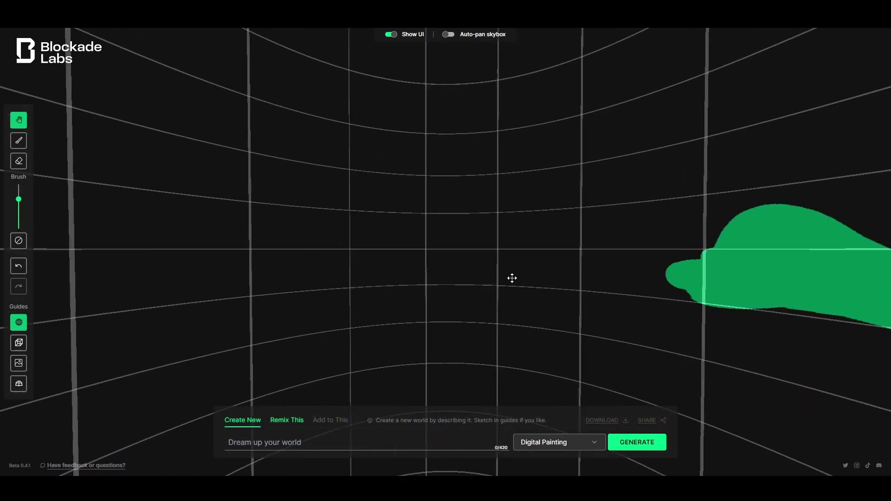
mouse_move(269, 268)
left_mouse_down()
mouse_move(330, 245)
mouse_move(175, 261)
mouse_move(406, 296)
mouse_move(524, 288)
mouse_move(567, 368)
left_mouse_up()
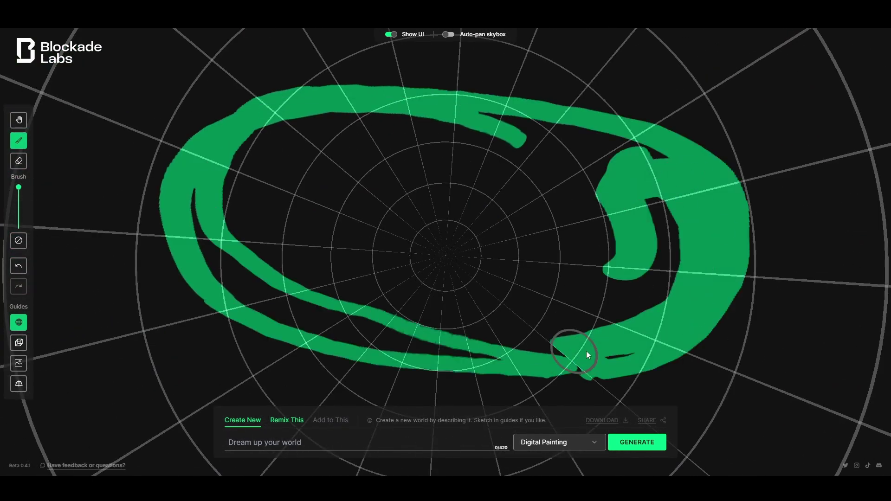
left_click_drag(262, 232, 480, 302)
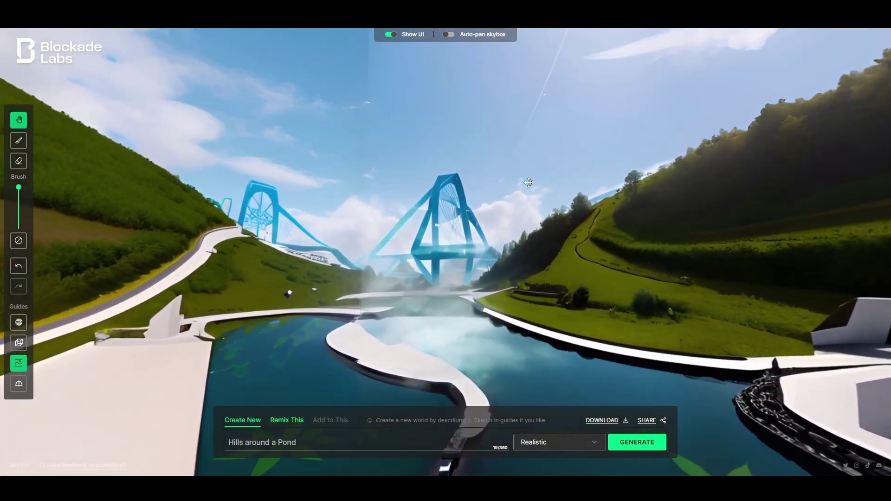
left_click_drag(529, 182, 230, 235)
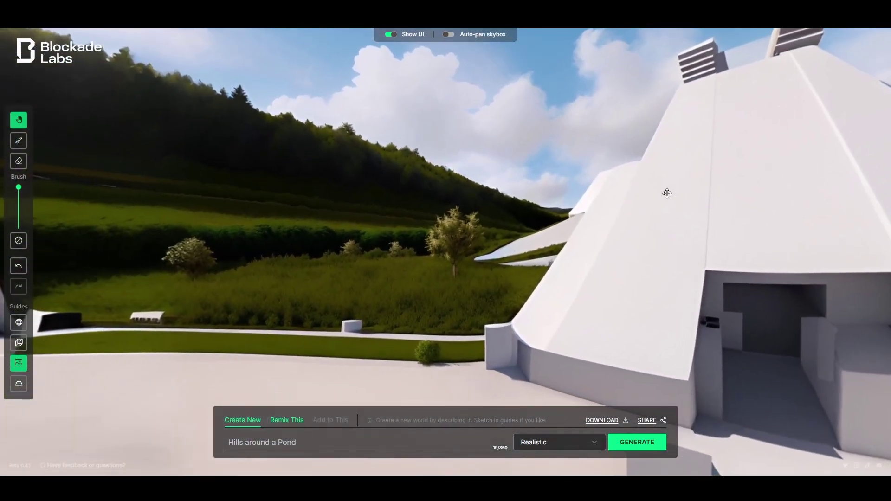
left_click_drag(649, 210, 308, 237)
left_click_drag(669, 264, 291, 255)
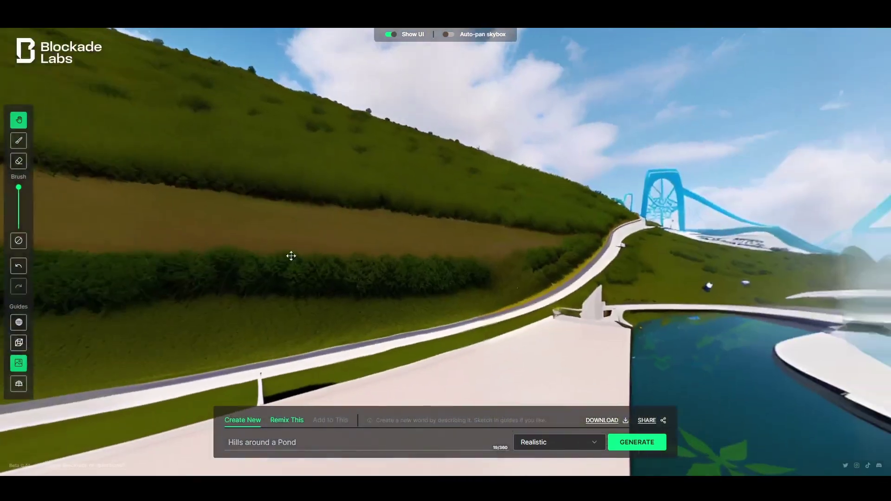
left_click_drag(498, 252, 268, 200)
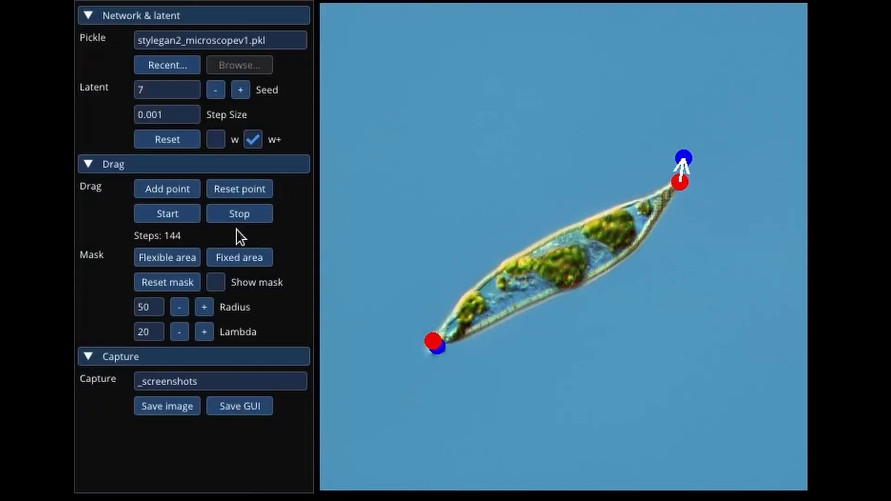
Switch to seed 22 and drag an edge point of the microscope cell outward
double_click(187, 84)
type("22")
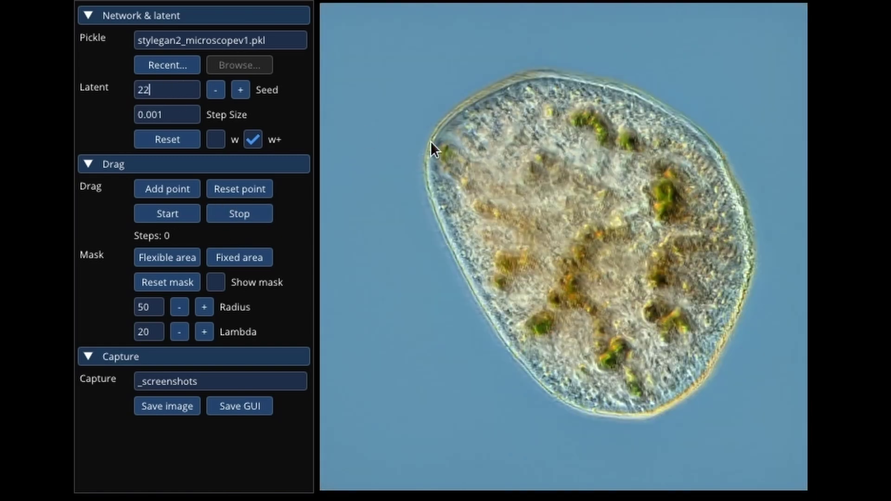
left_click(428, 142)
left_click(523, 184)
left_click(167, 214)
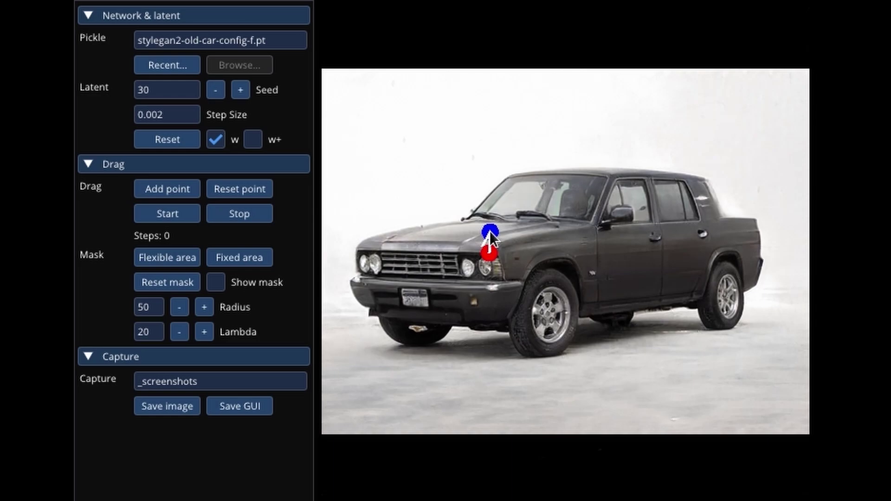
Stretch the truck's rear further back and add a handle point near its front
left_click(167, 213)
left_click(766, 215)
left_click(780, 207)
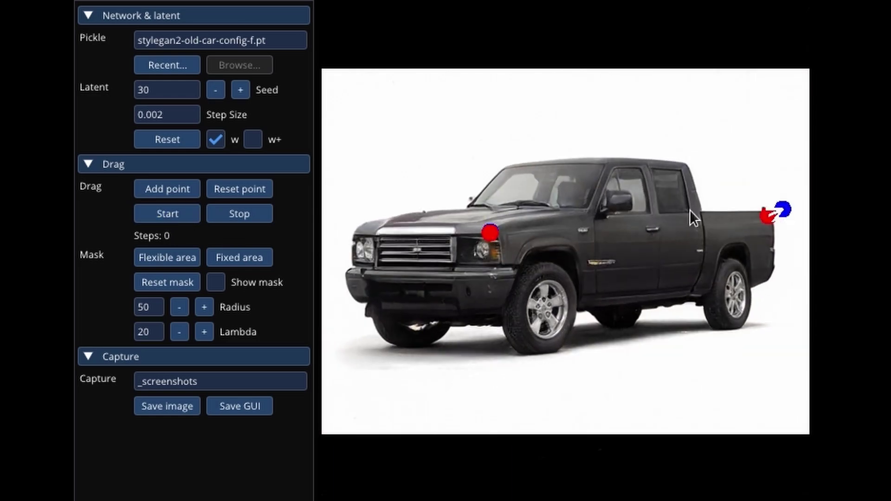
left_click(193, 213)
left_click(546, 353)
Load seed 44 and drag the red car's headlight toward a new target
left_click_drag(148, 89, 156, 85)
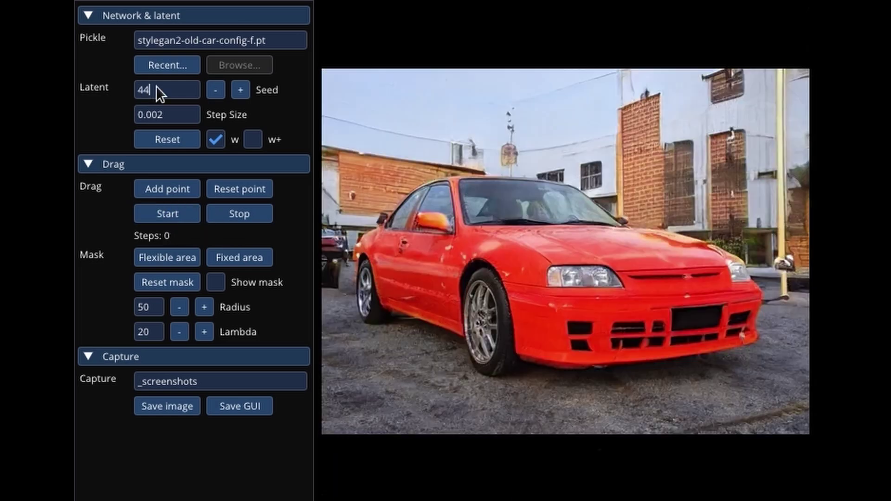
left_click(599, 281)
left_click(686, 276)
left_click(167, 214)
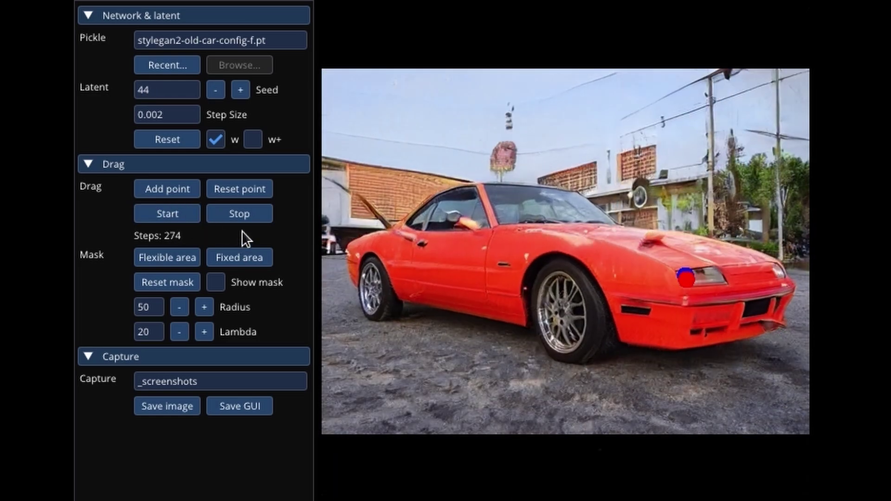
Switch to seed 3043 and reshape the hatchback into a wagon using front and rear point pairs
left_click(161, 86)
key("BackSpace")
type("3043")
left_click(459, 302)
left_click(403, 281)
left_click(716, 200)
left_click(761, 220)
left_click(167, 213)
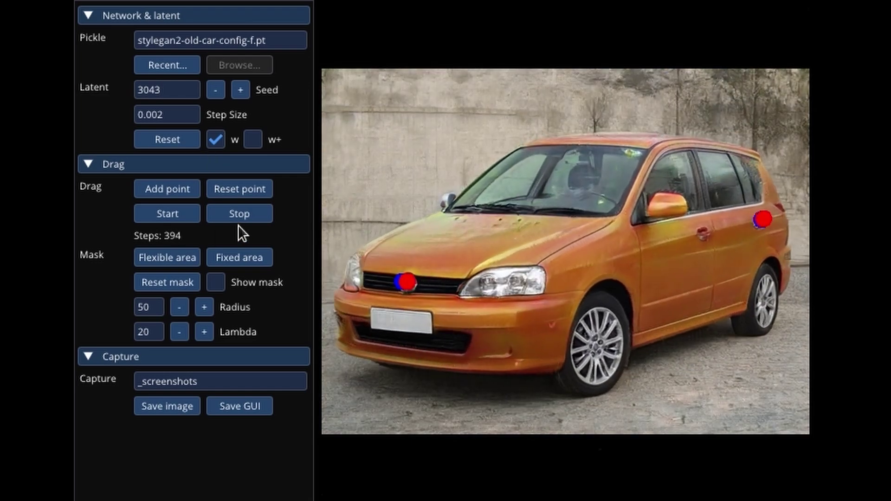
Repose the horse with a drag edit, then stop the drags on the horse and cat
left_click(168, 214)
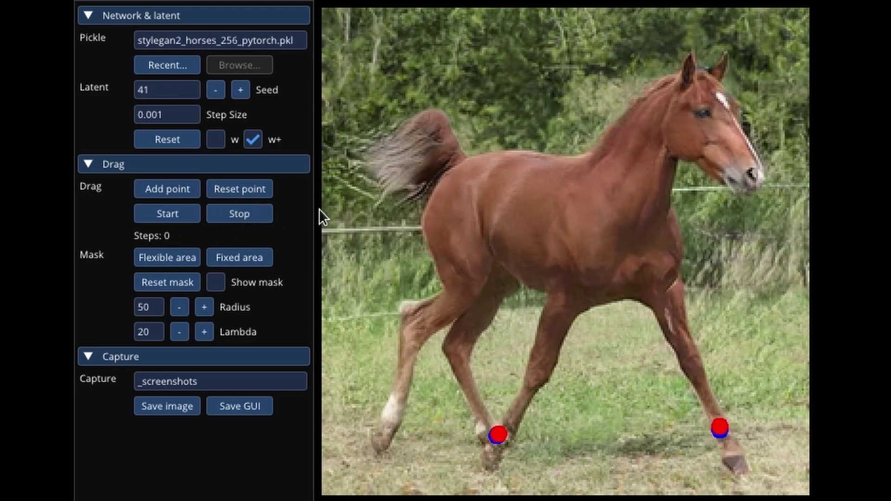
left_click(247, 212)
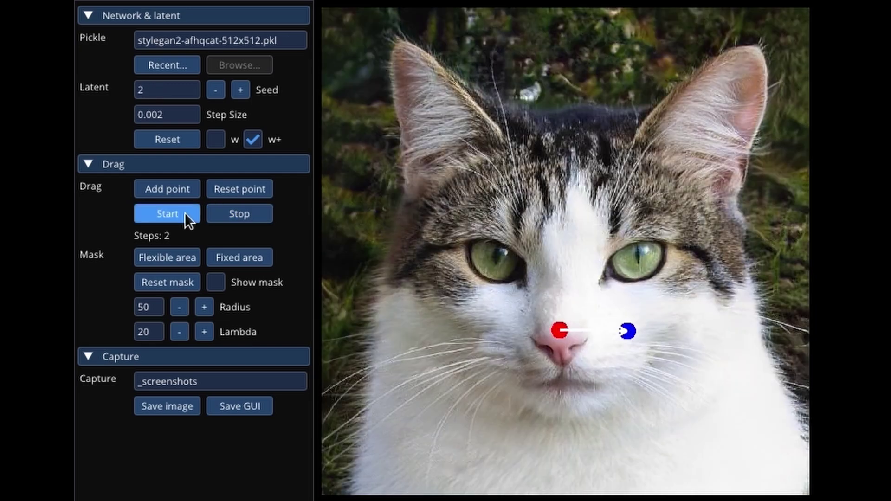
left_click(478, 226)
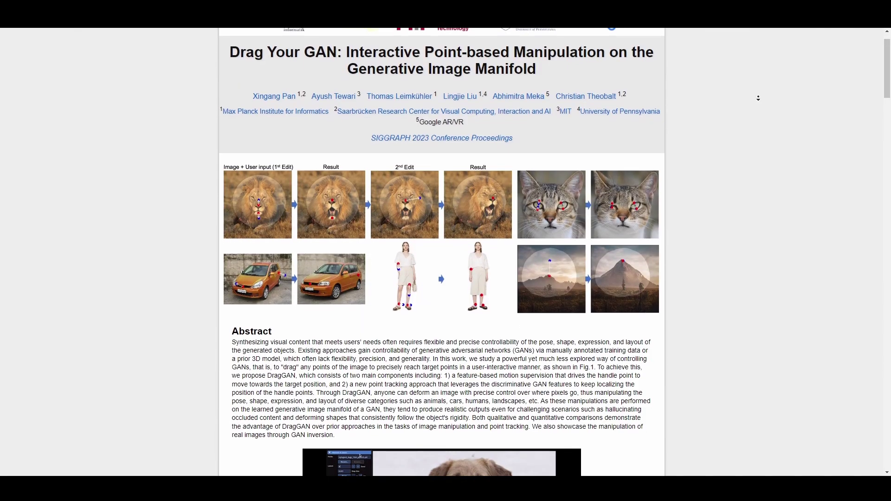
Scroll down the project page and follow the code link to the DragGAN GitHub repository
scroll(758, 98, "down", 1)
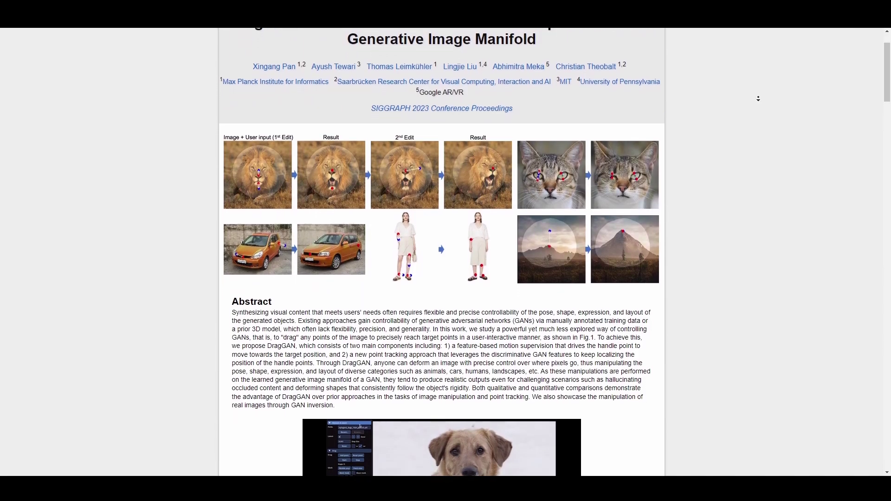
scroll(758, 98, "down", 1)
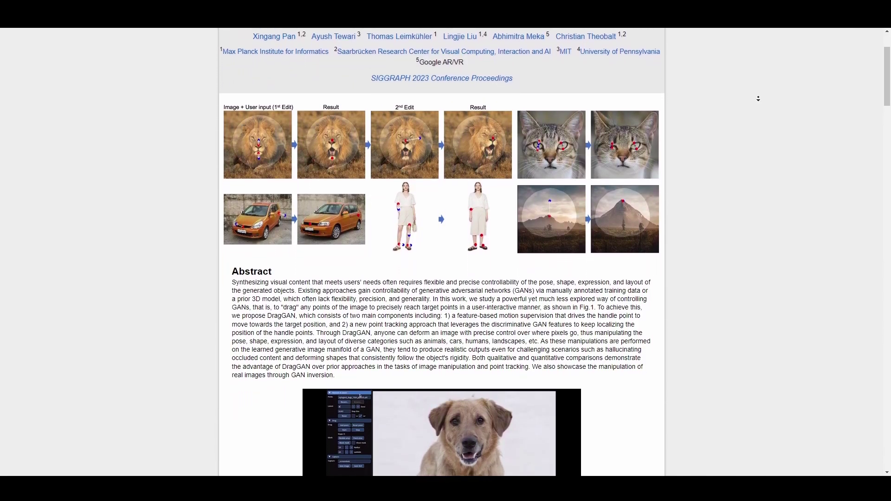
scroll(758, 98, "down", 1)
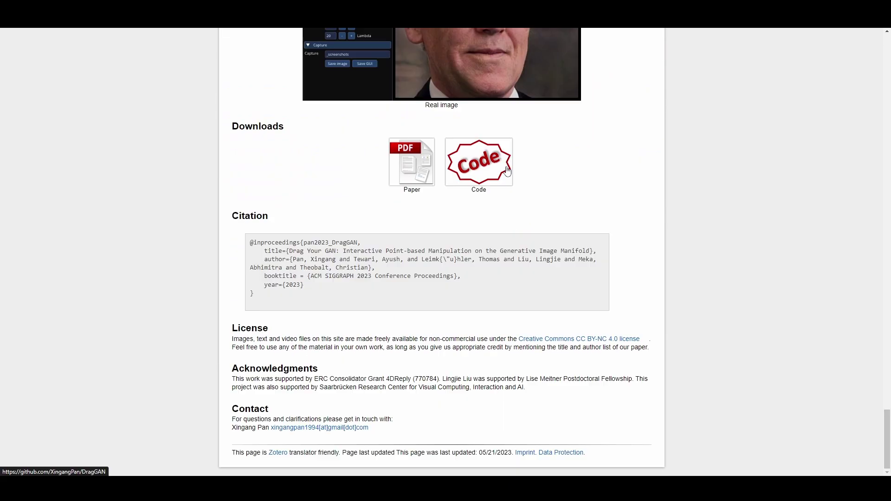
left_click(482, 165)
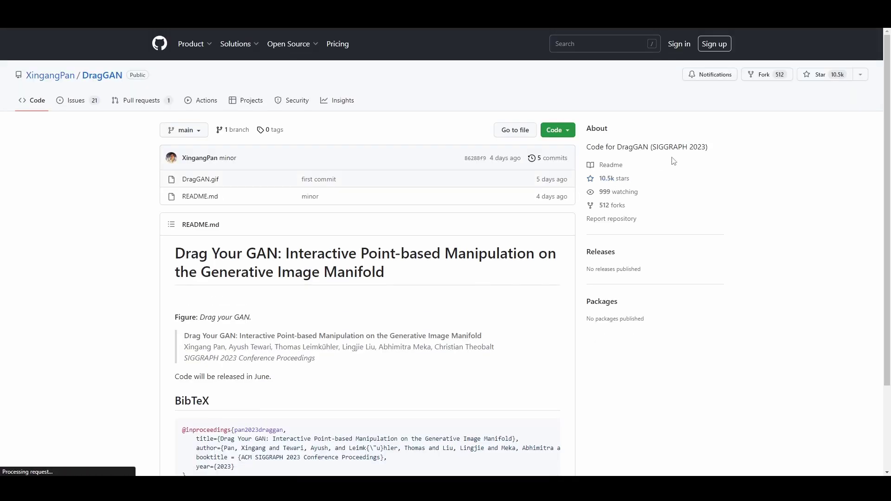
scroll(770, 180, "down", 3)
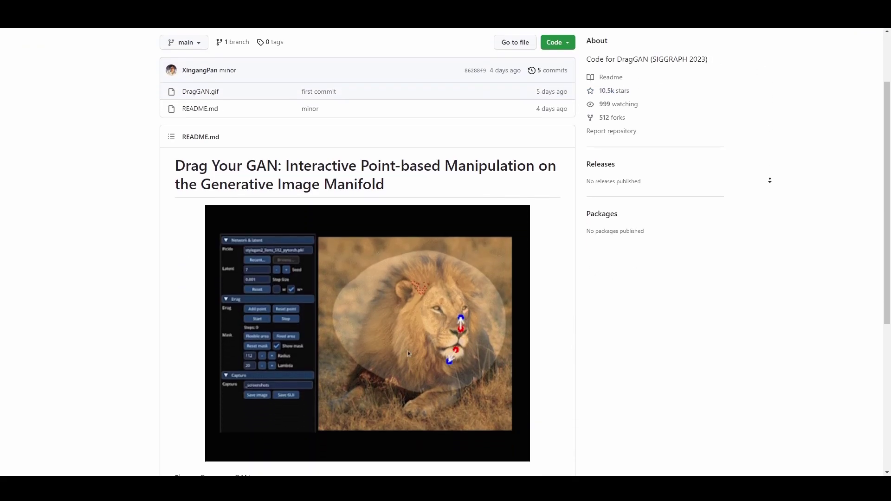
scroll(770, 180, "down", 3)
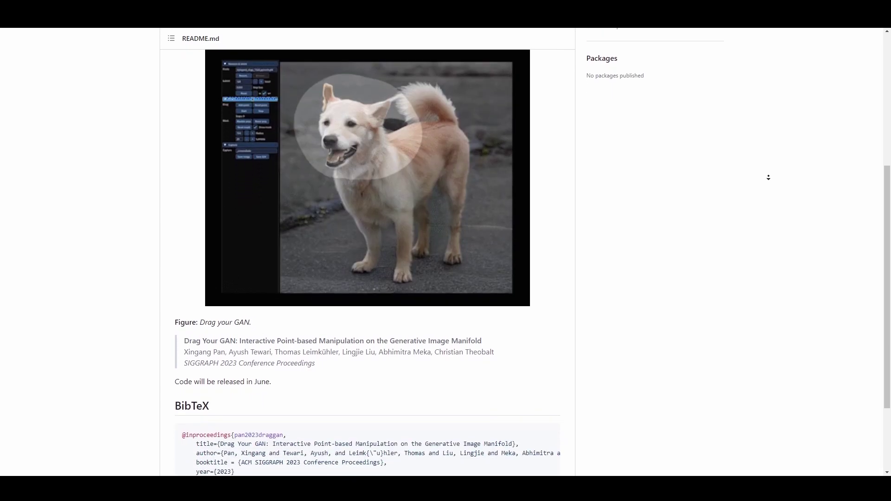
scroll(768, 174, "down", 2)
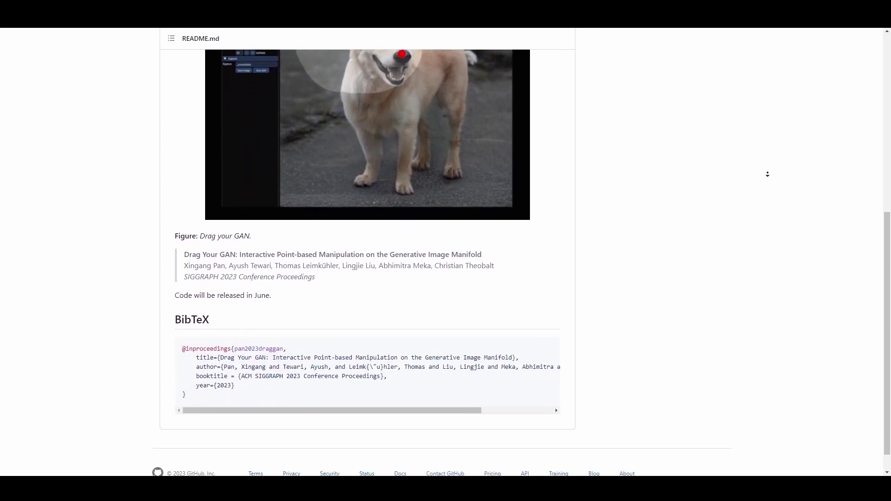
scroll(768, 174, "down", 1)
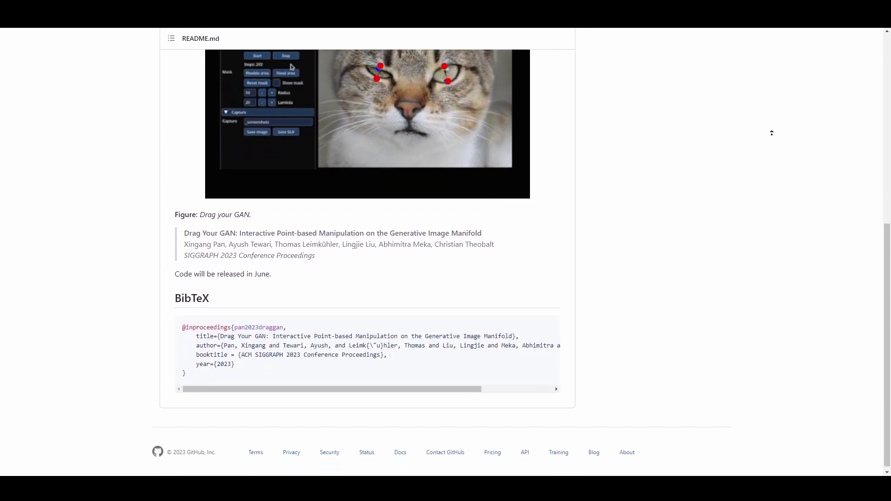
scroll(772, 139, "up", 4)
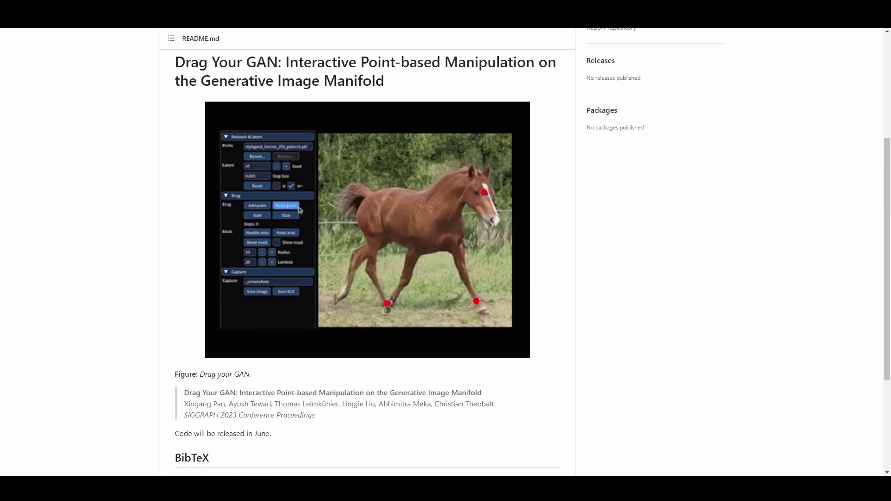
scroll(606, 385, "up", 3)
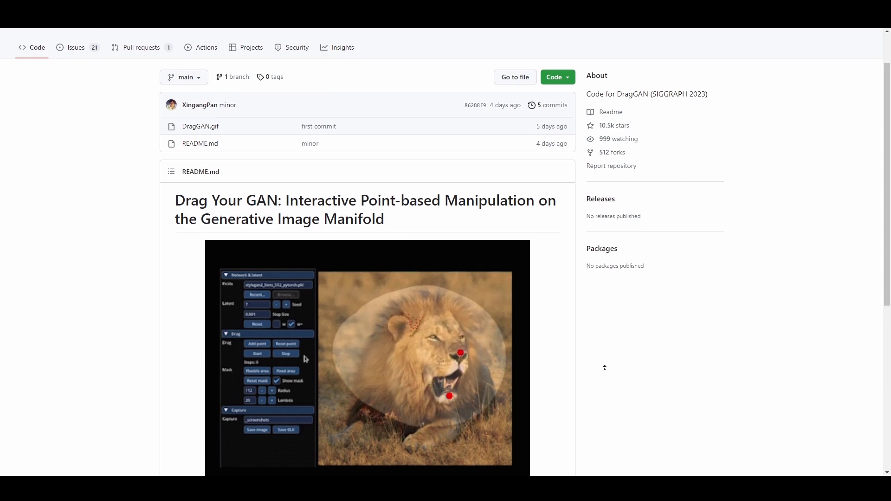
scroll(605, 375, "up", 1)
scroll(605, 367, "up", 1)
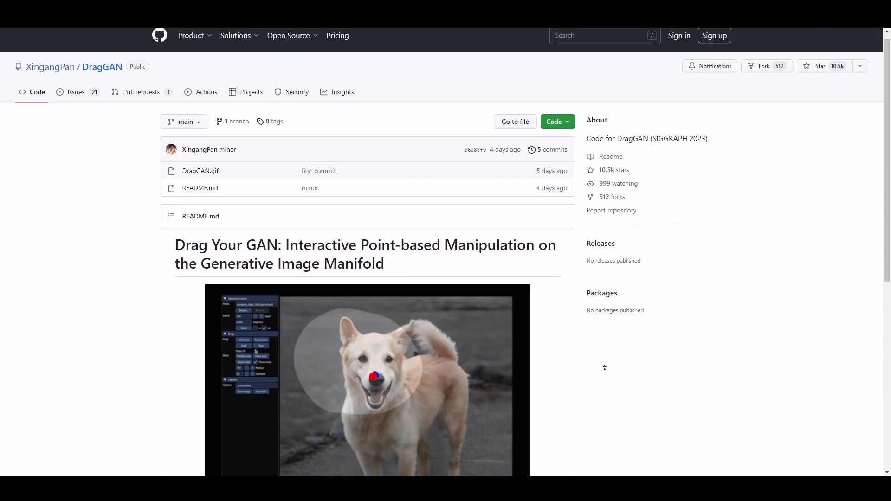